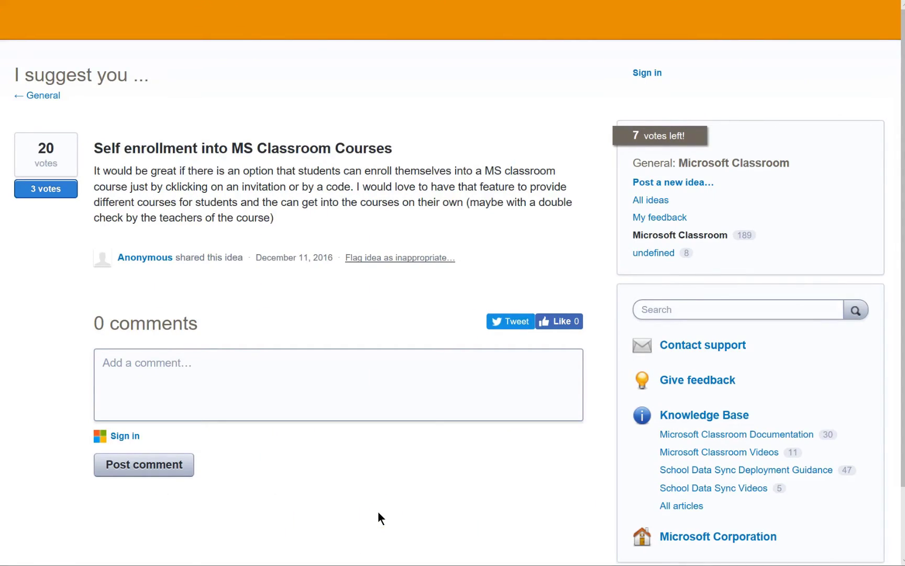
Switch back to the Rebellen-Kurs Personen page, which lists one teacher and two students.
click(310, 171)
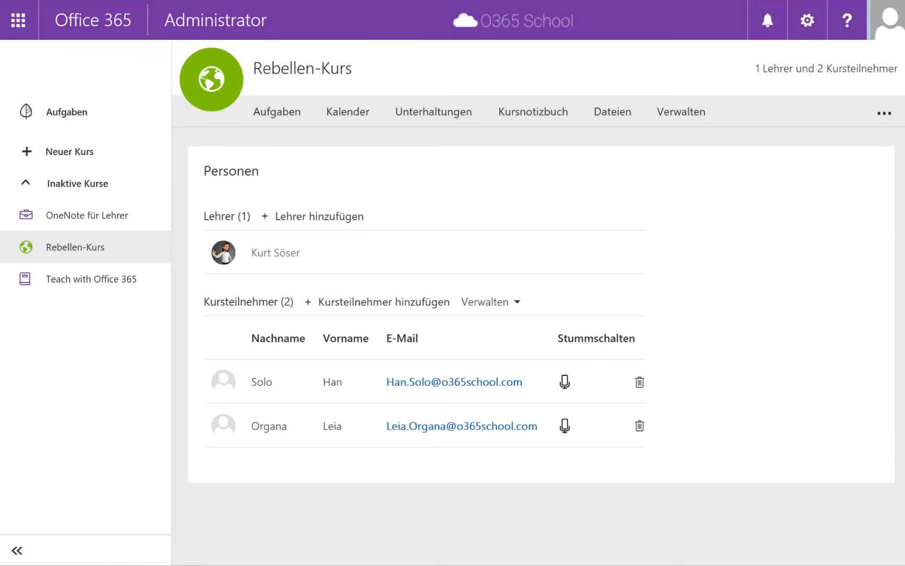
As the student, find Rebellen-Kurs through Ermitteln under Gruppen and open its private group page.
drag(904, 115, 503, 48)
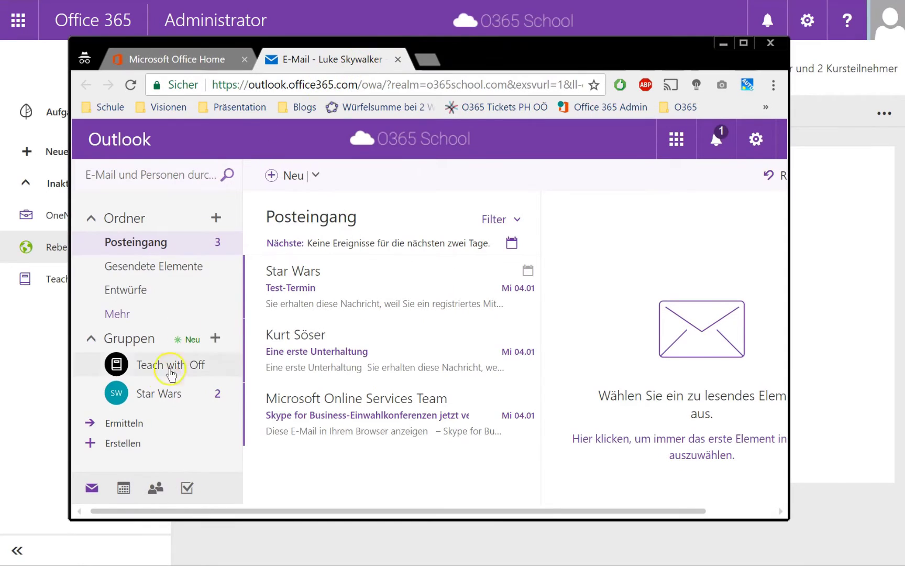
click(130, 424)
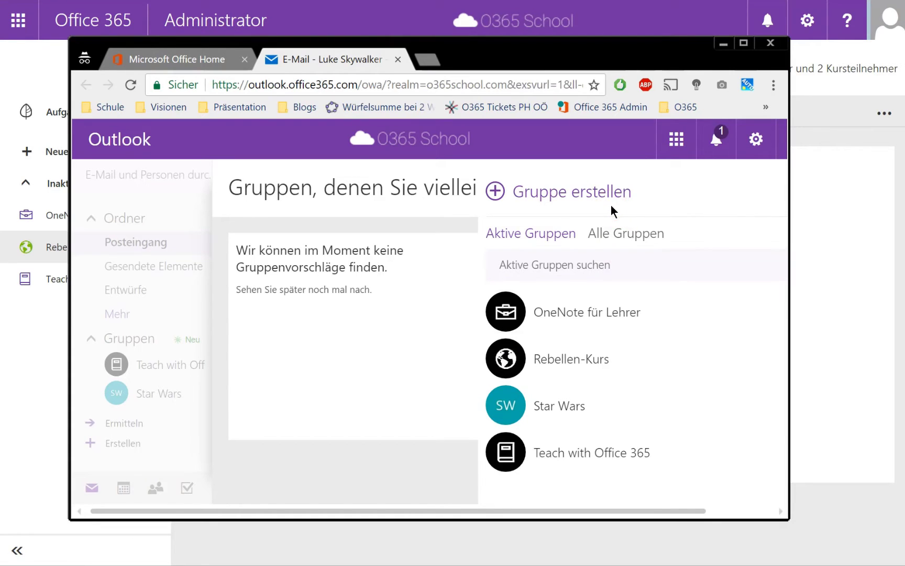
drag(550, 51, 548, 34)
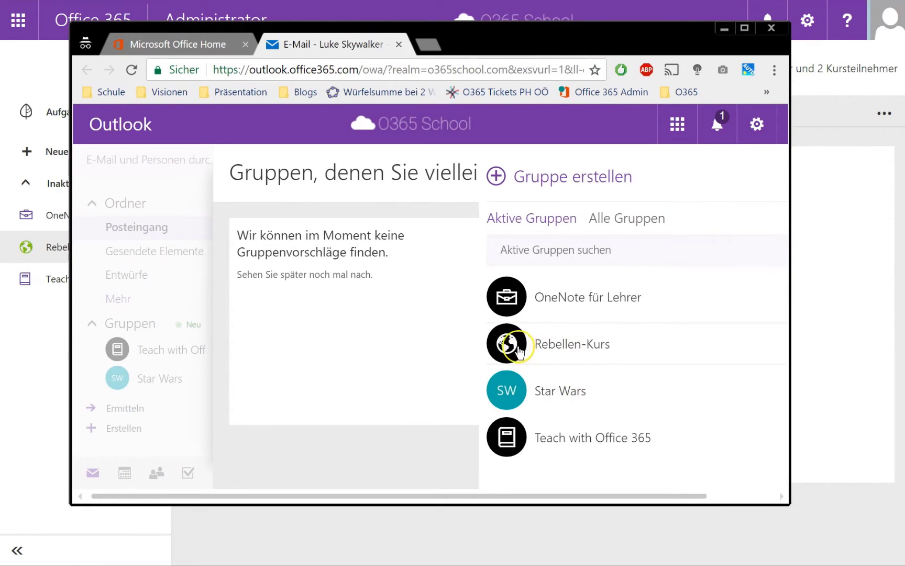
click(516, 349)
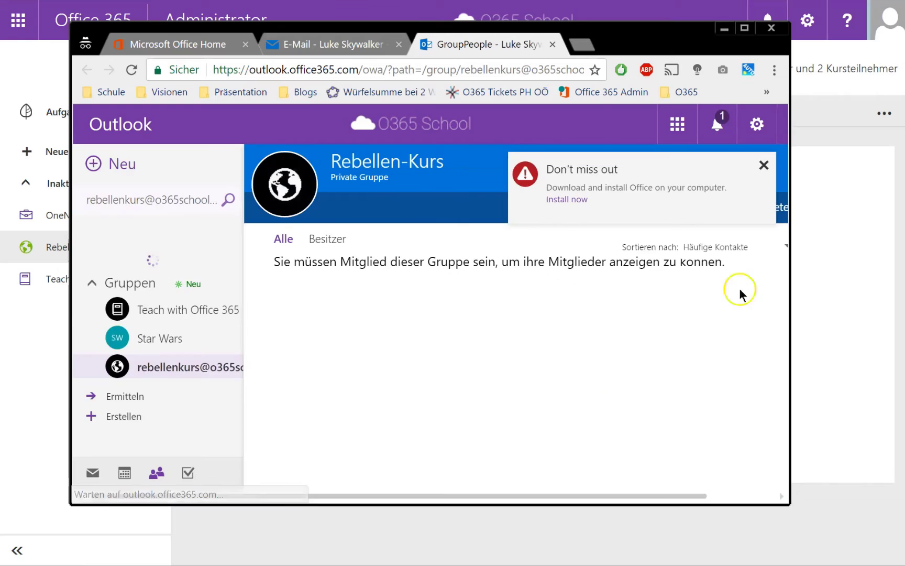
Dismiss the Office promotion and request to join Rebellen-Kurs with 'Let me join the alliance'.
click(762, 166)
drag(681, 495, 745, 495)
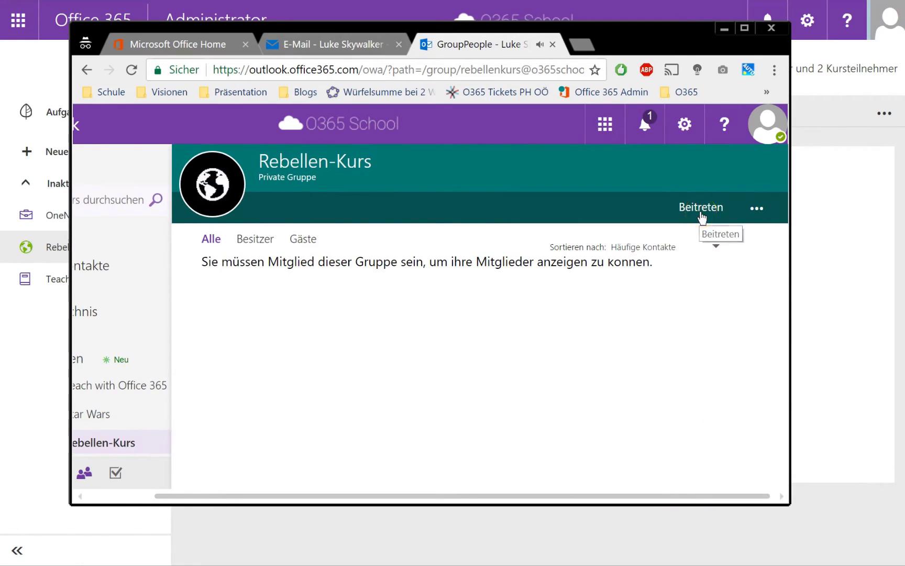
click(701, 209)
click(665, 212)
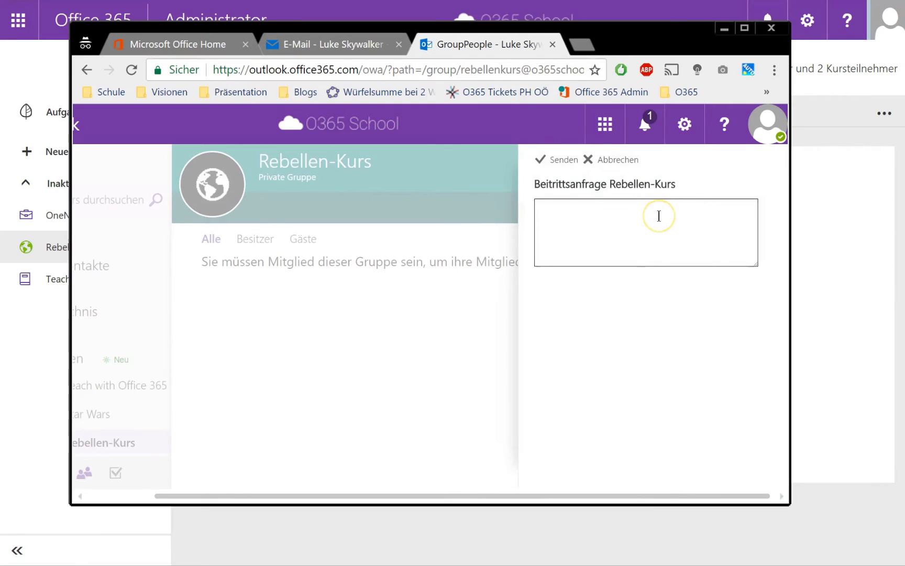
text(Let me join the alliance)
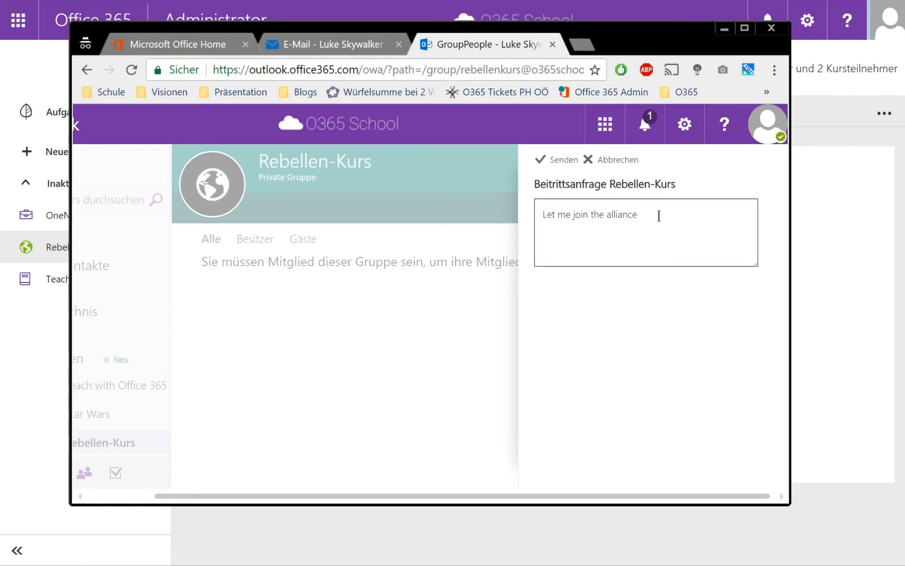
click(570, 161)
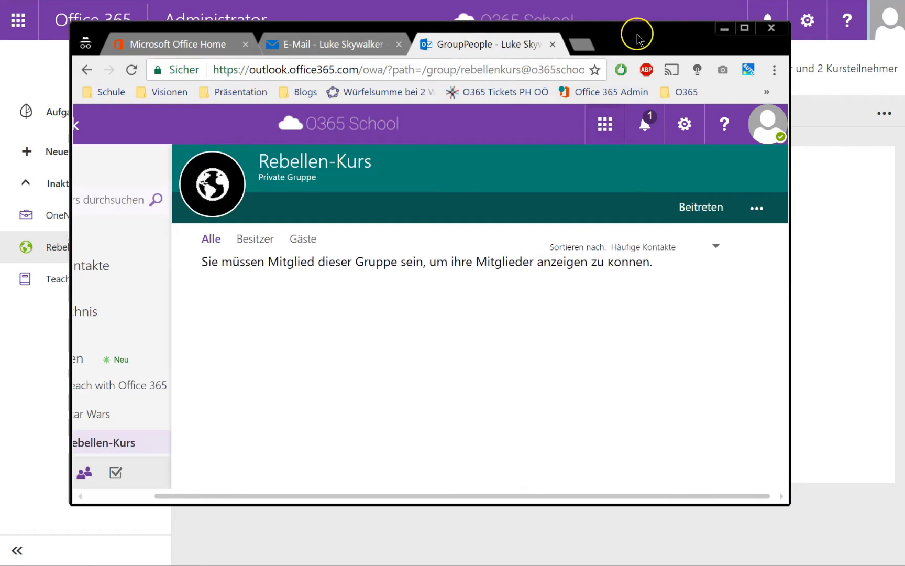
Open the student's join-request mail in the teacher's Outlook Posteingang.
drag(620, 31, 904, 26)
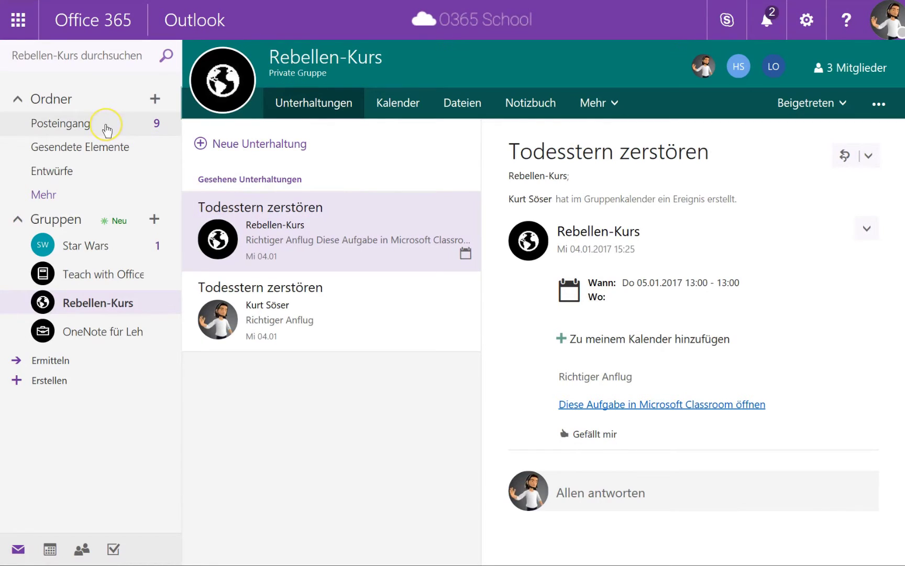
right_click(107, 129)
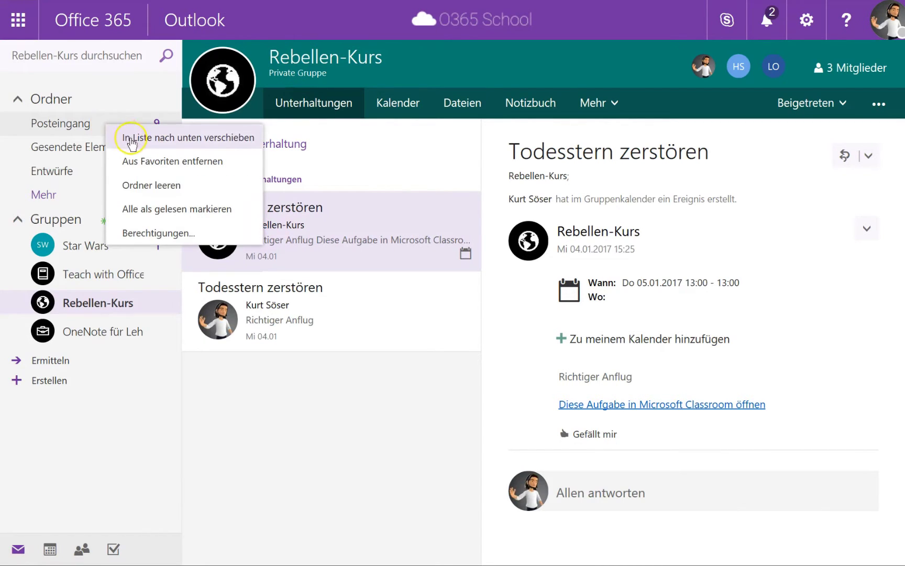
click(72, 127)
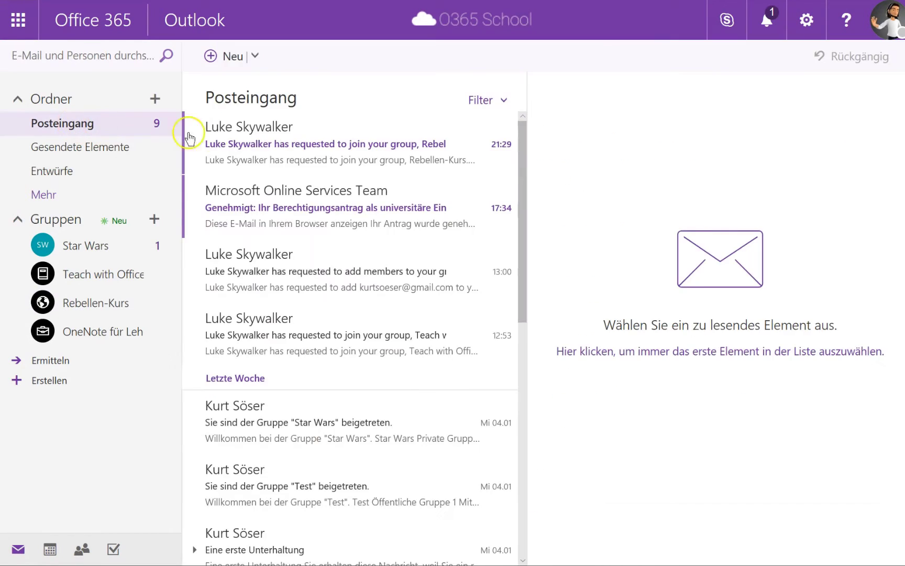
click(255, 145)
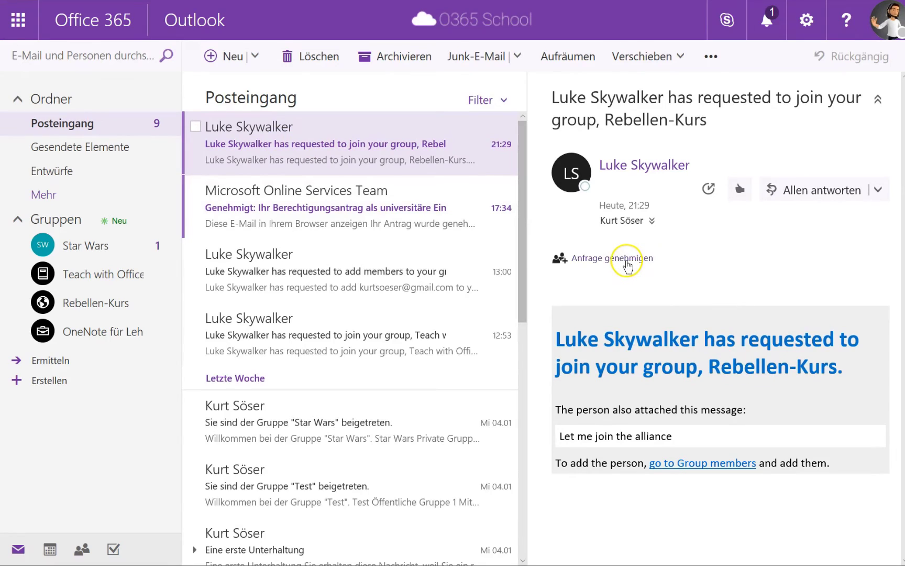
Approve the join request, dismiss the guest notice, and save the student as a member.
click(626, 261)
click(728, 237)
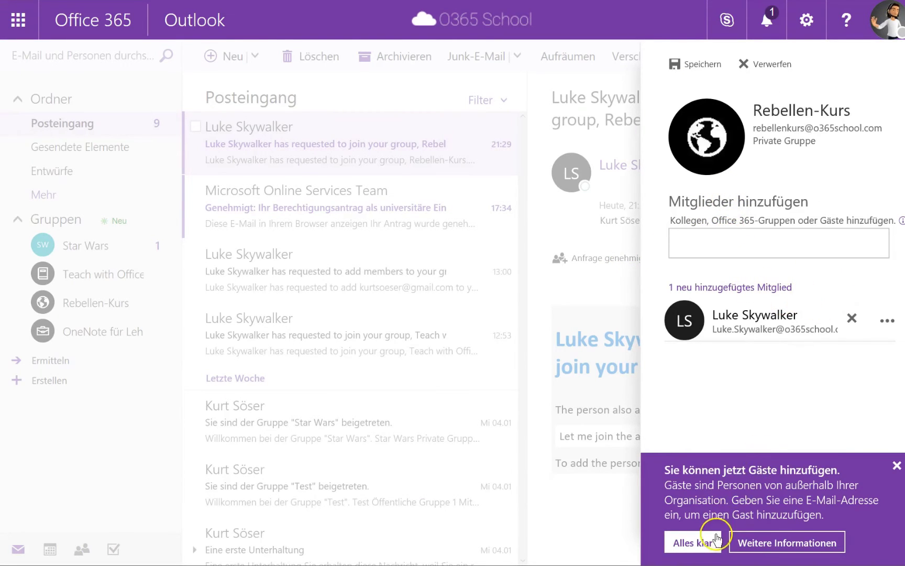
click(696, 542)
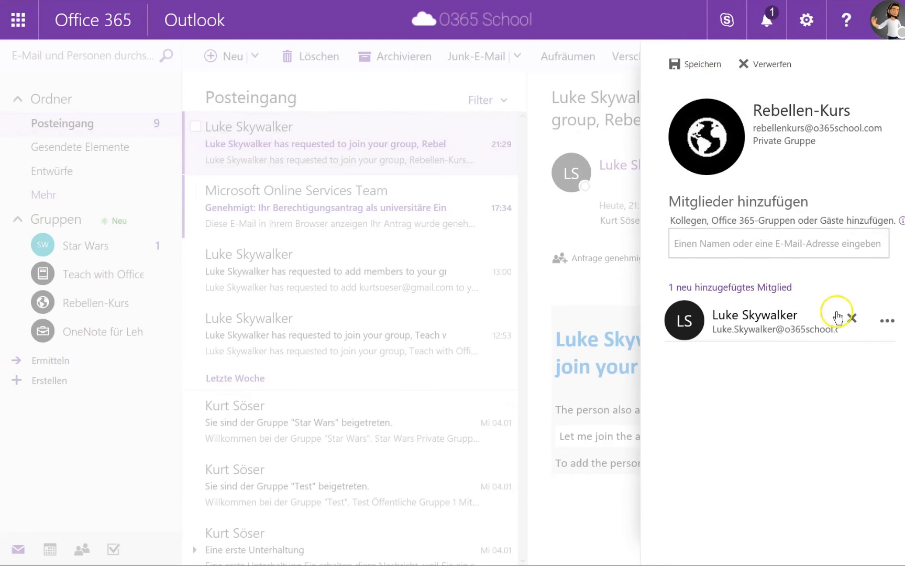
click(691, 66)
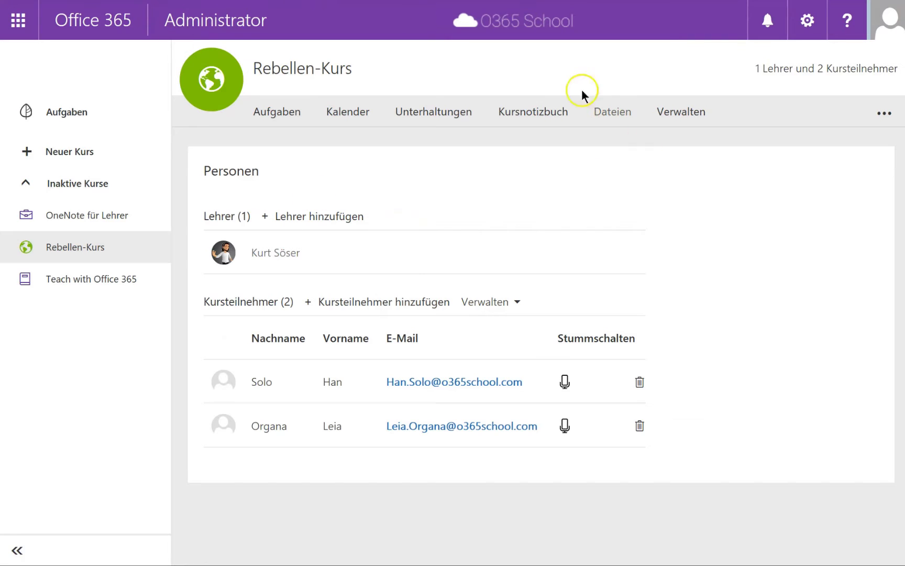
Reload Rebellen-Kurs to show three Kursteilnehmer, then go to the Kursnotizbuch options.
click(256, 16)
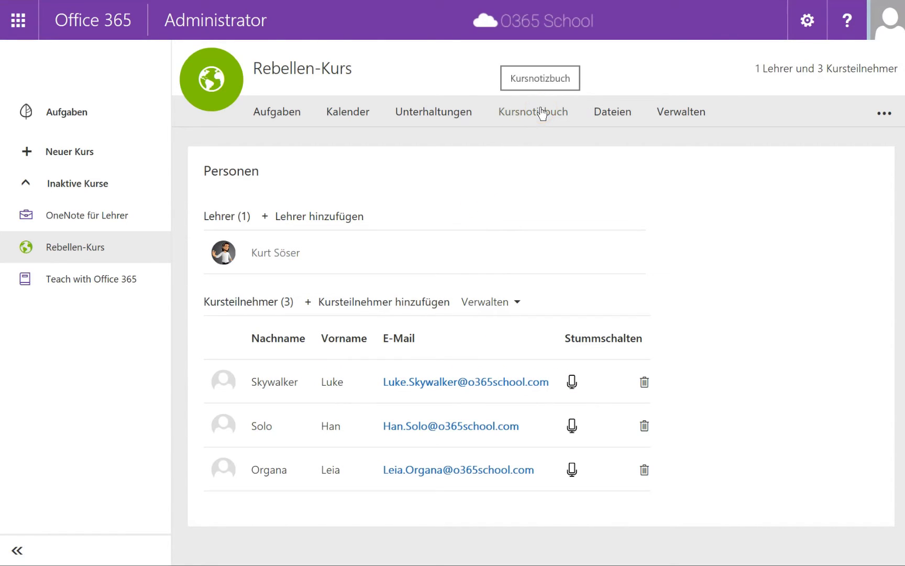
click(565, 125)
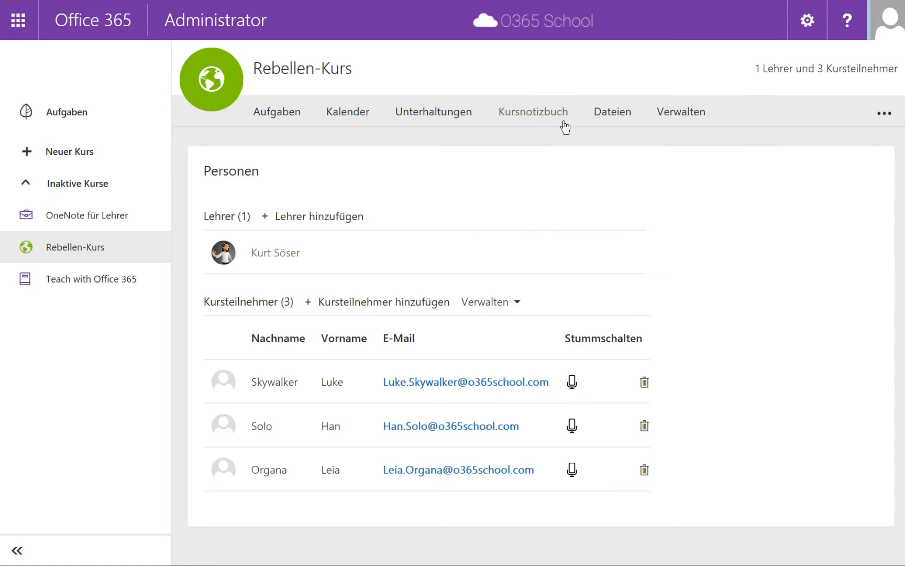
click(691, 112)
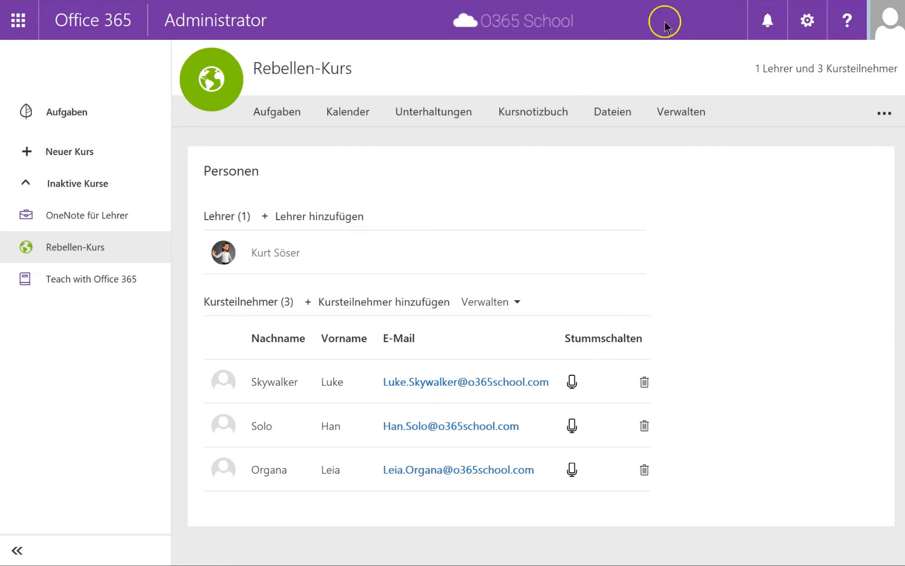
click(516, 113)
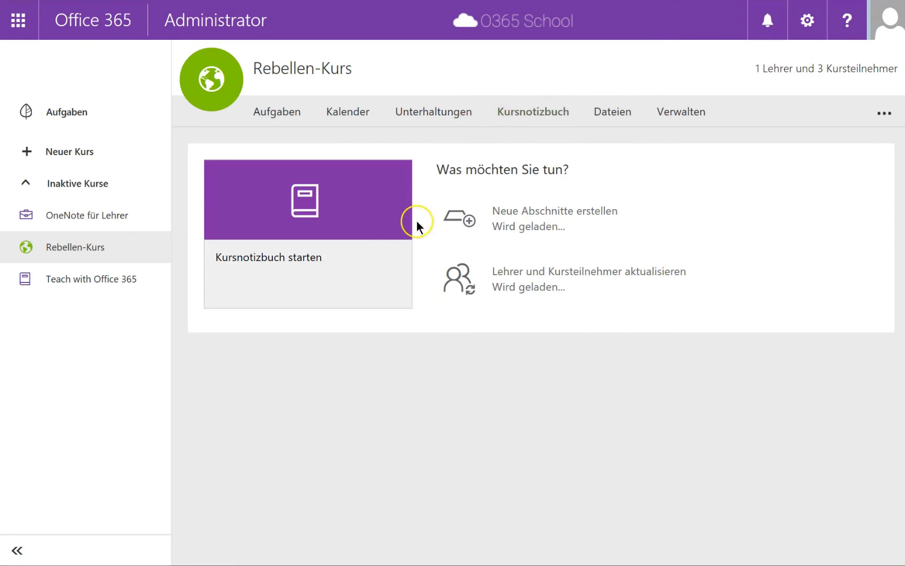
Update the class notebook's teachers and students with 'Lehrer und Kursteilnehmer aktualisieren'.
click(466, 290)
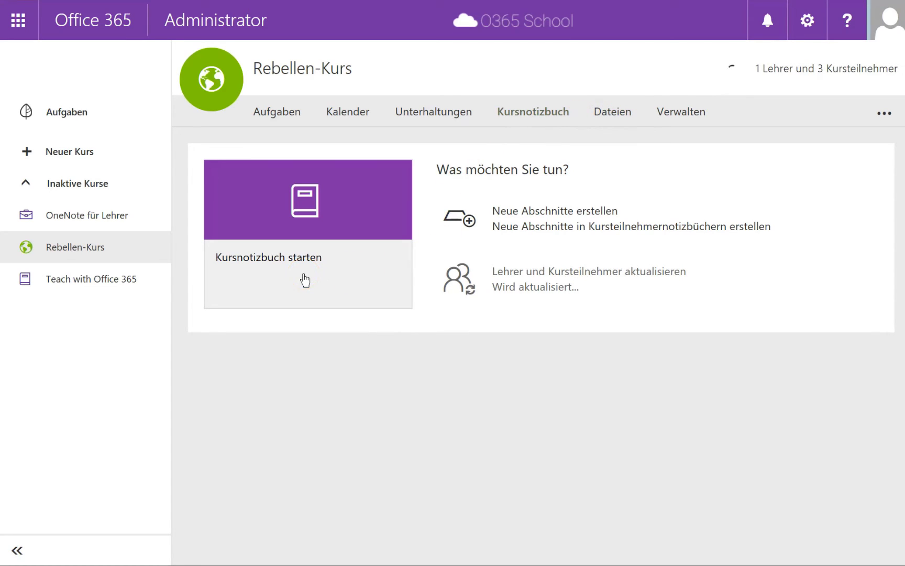
Launch the Rebellen-Kurs class notebook in OneNote Online.
click(338, 264)
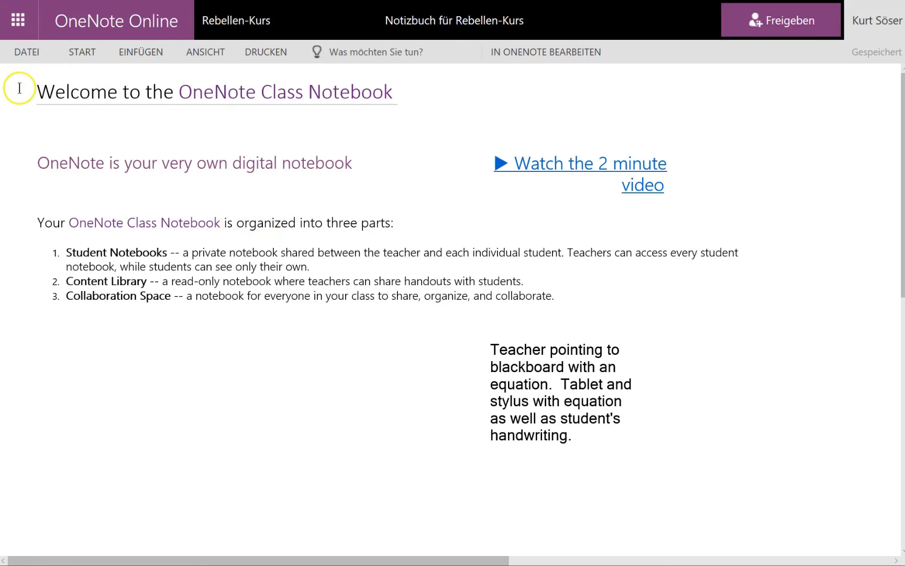
Show the OneNote navigation pane listing the new student's four notebook sections.
click(15, 94)
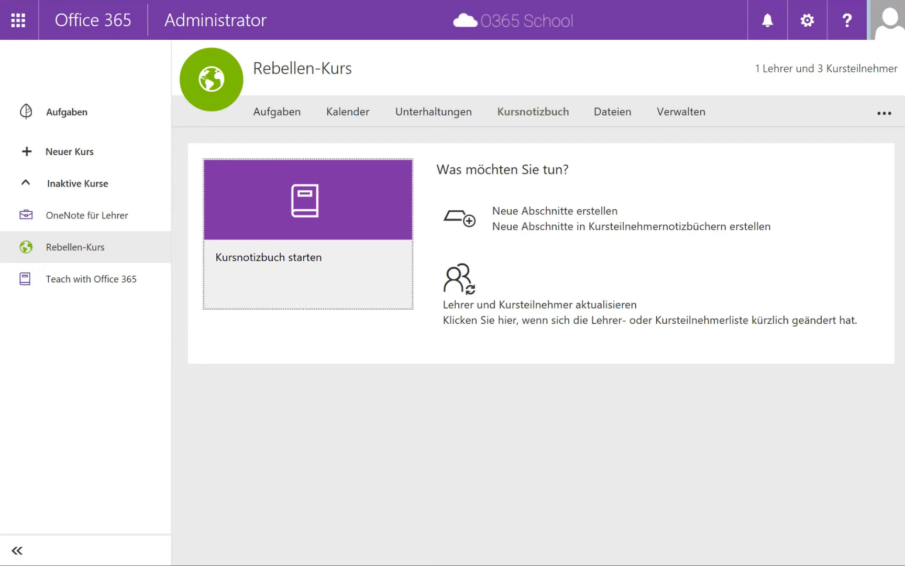
Bring the student's browser back and open their mail from the Office app launcher.
drag(904, 41, 600, 42)
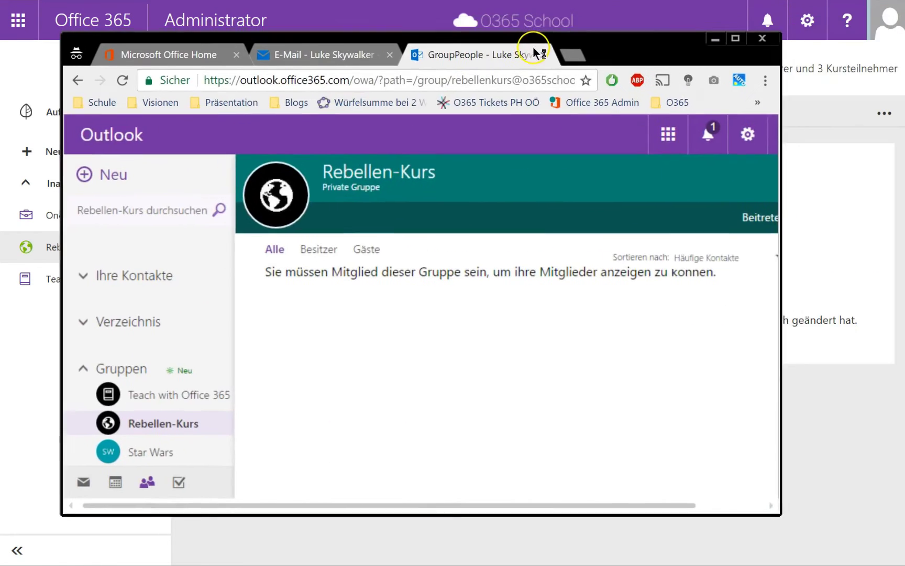
drag(534, 53, 540, 55)
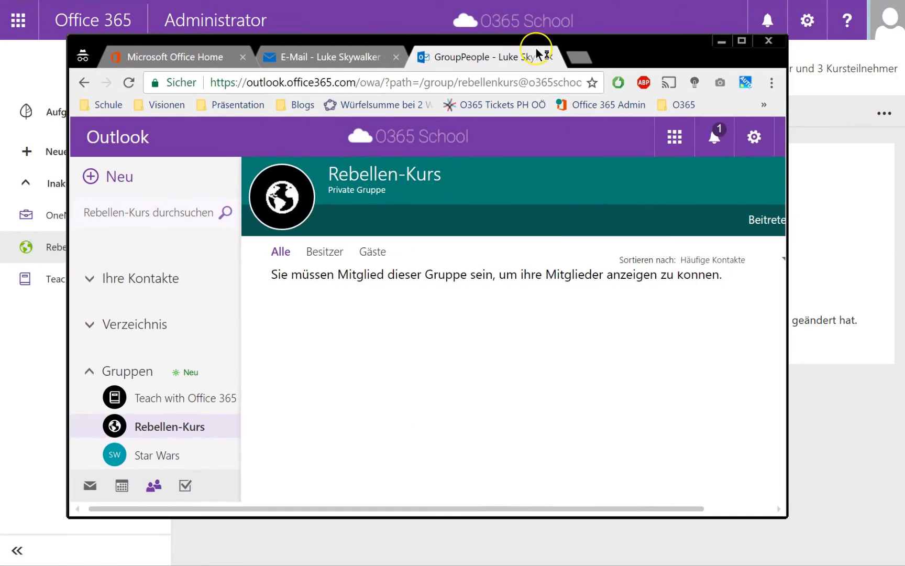
click(352, 57)
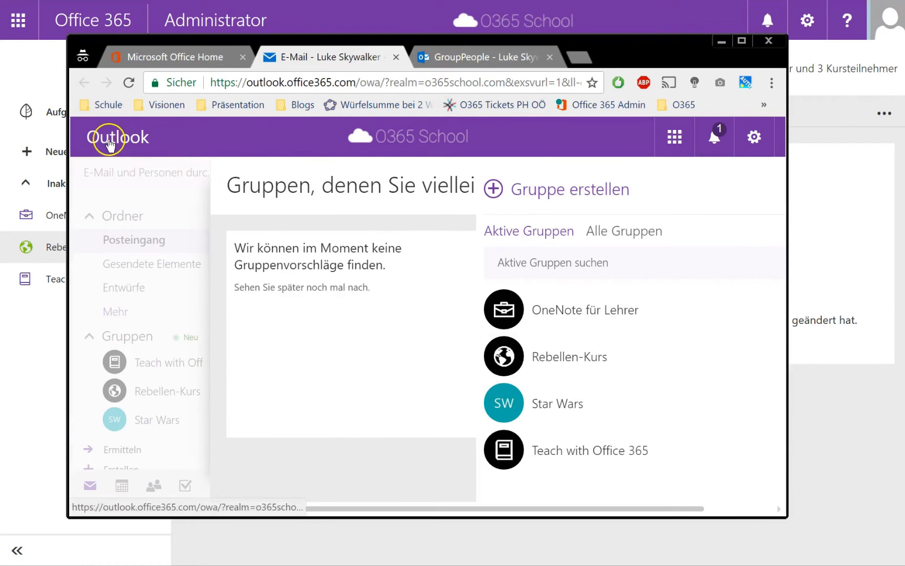
click(676, 137)
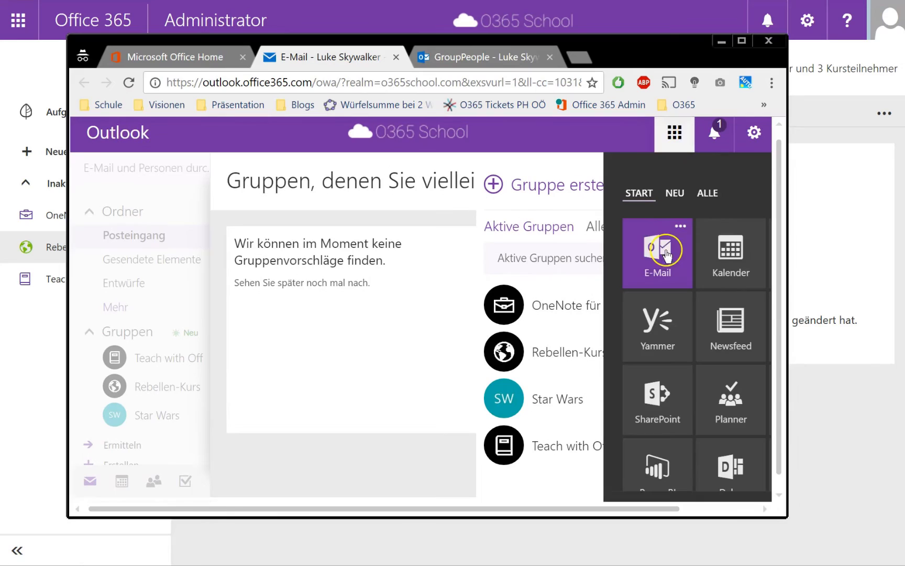
click(664, 254)
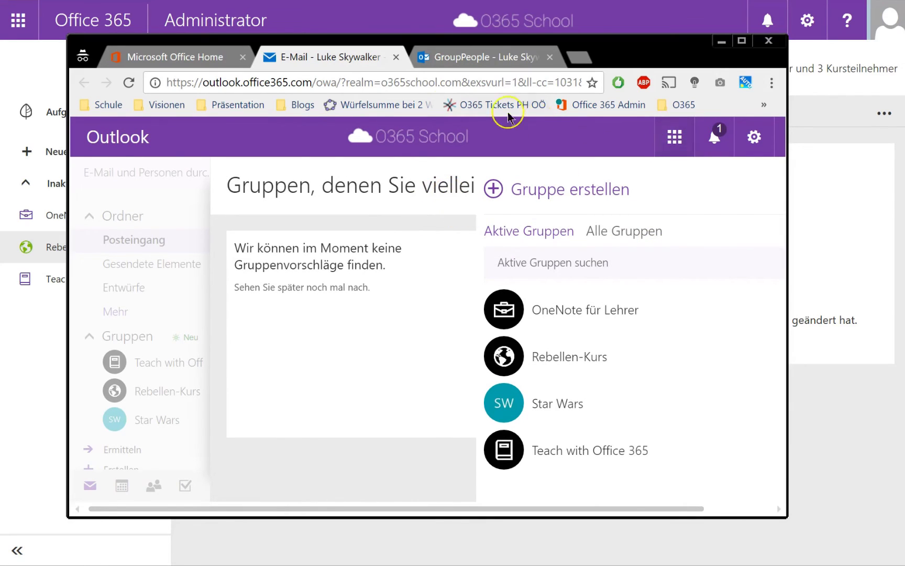
Reload the inbox, close the duplicate mail tab, and open the Rebellen-Kurs group conversations.
click(675, 136)
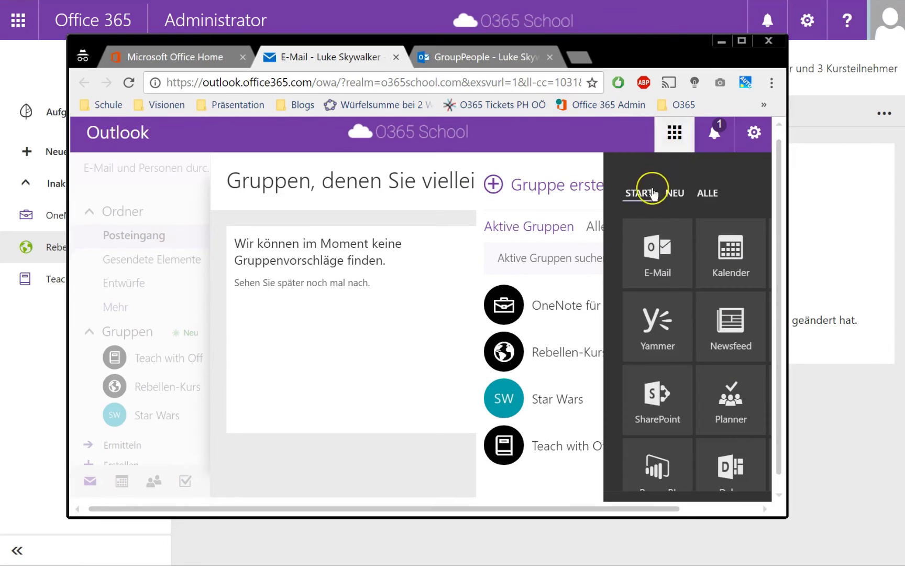
click(655, 249)
click(472, 56)
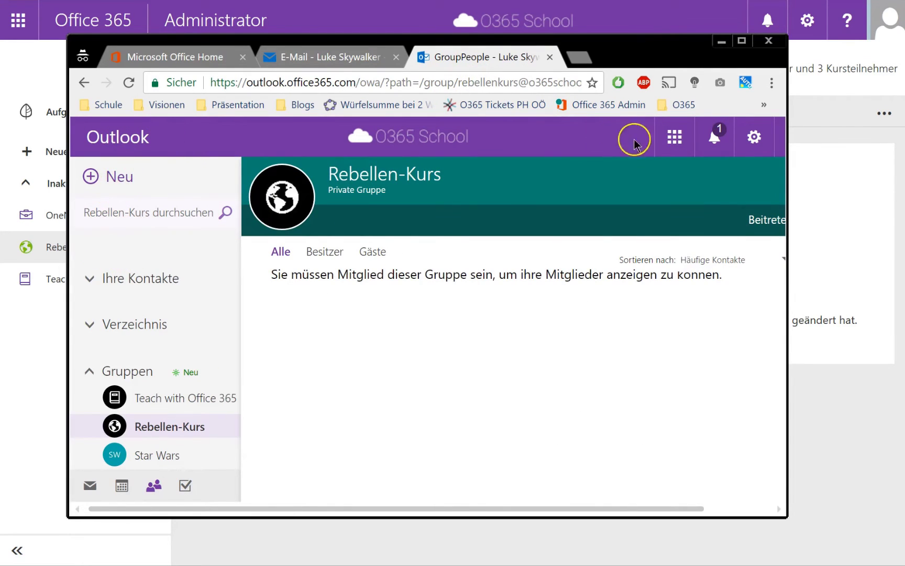
click(674, 139)
click(652, 239)
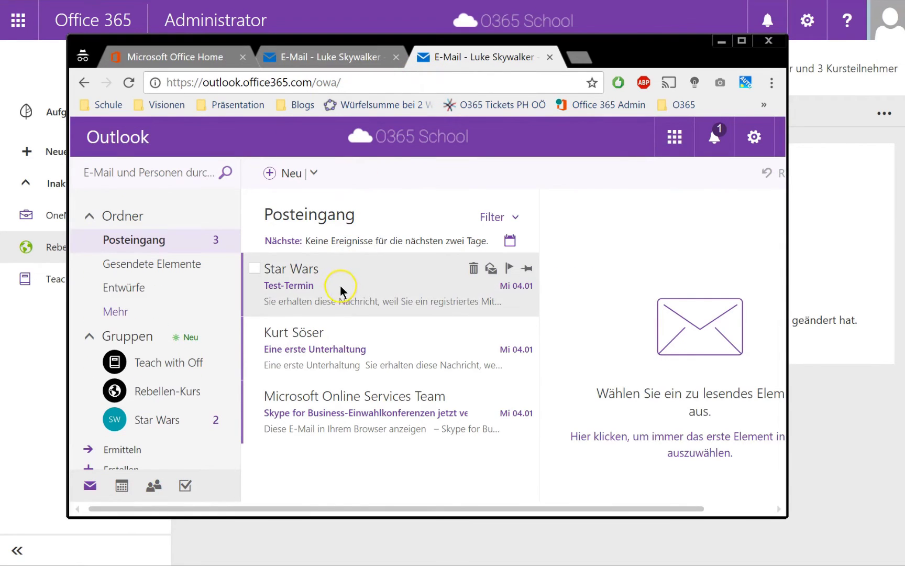
click(129, 83)
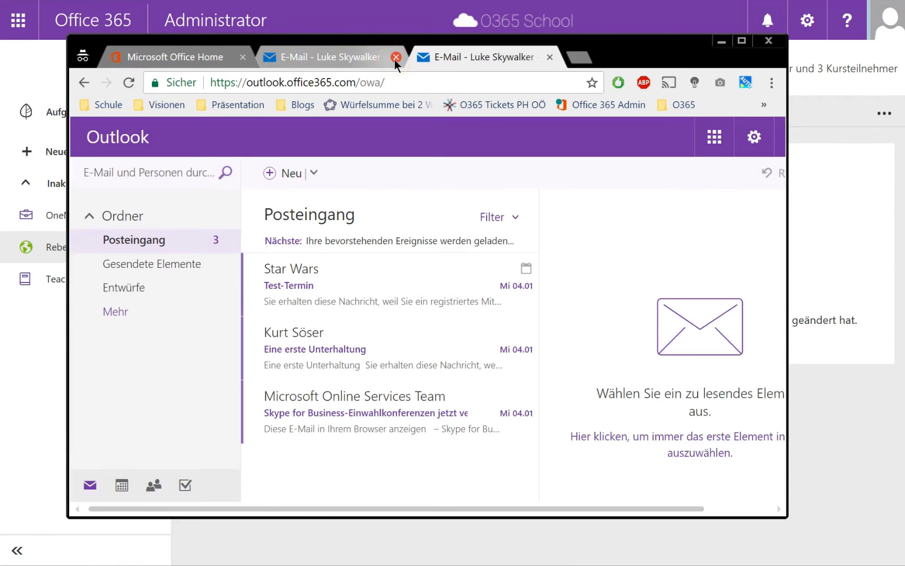
click(396, 57)
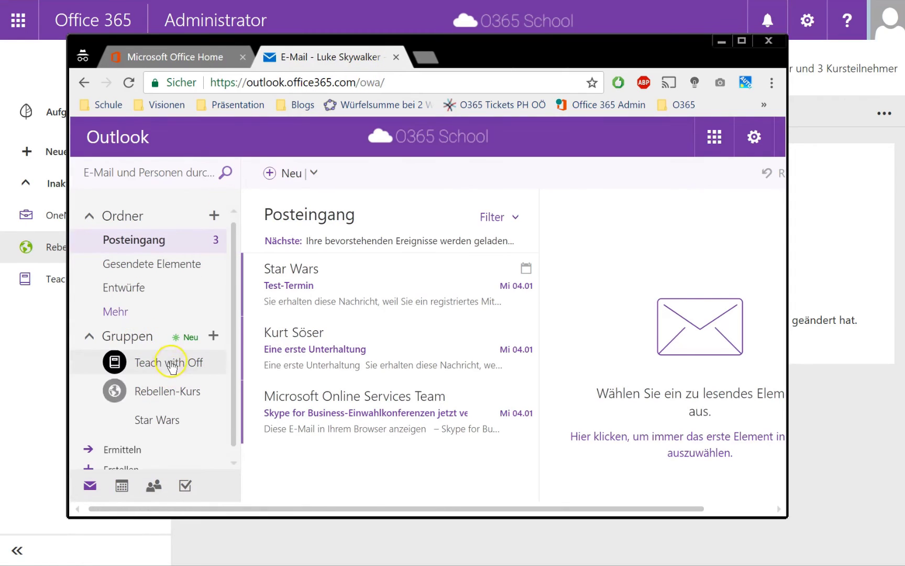
click(164, 397)
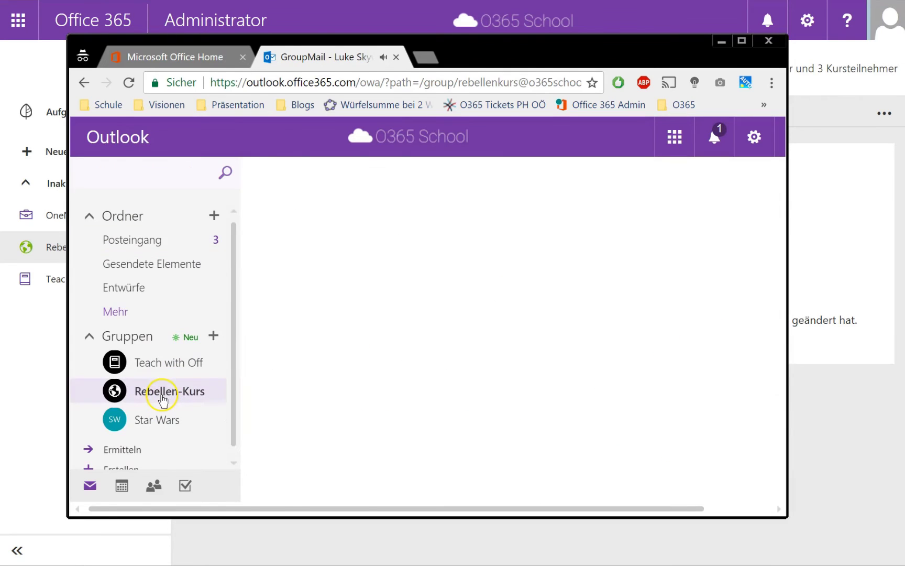
From Office Home, dismiss the install notice and launch Classroom, showing an empty Aufgaben list.
click(176, 56)
scroll(616, 415, down, 5)
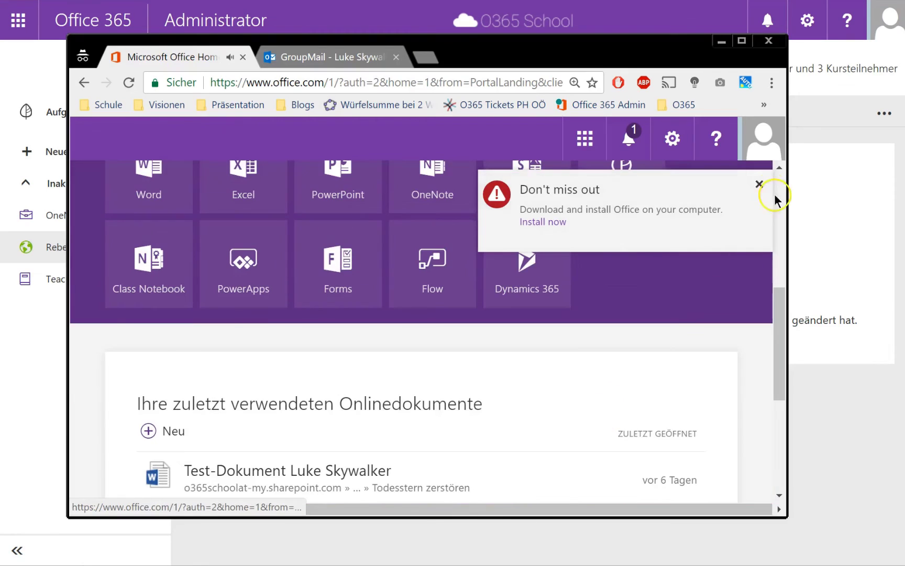
click(759, 184)
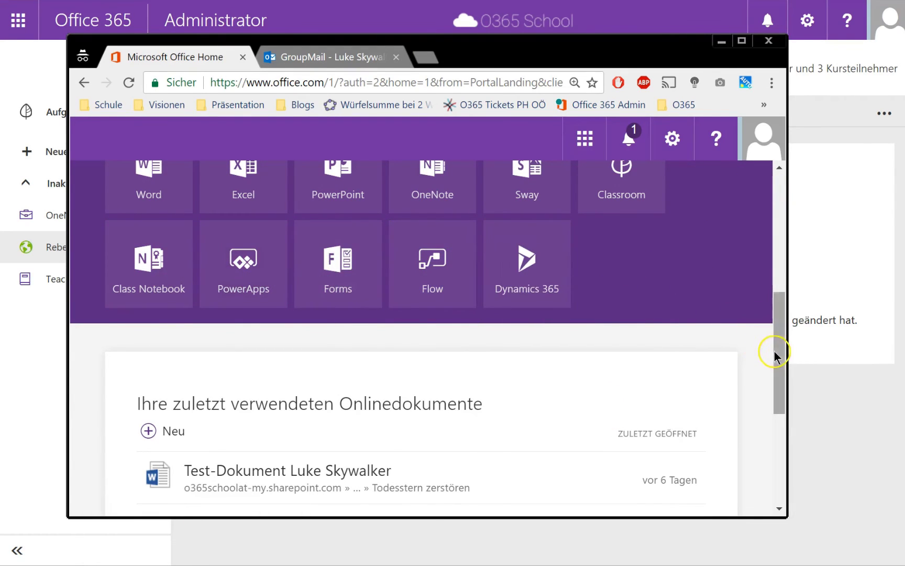
drag(774, 356, 768, 295)
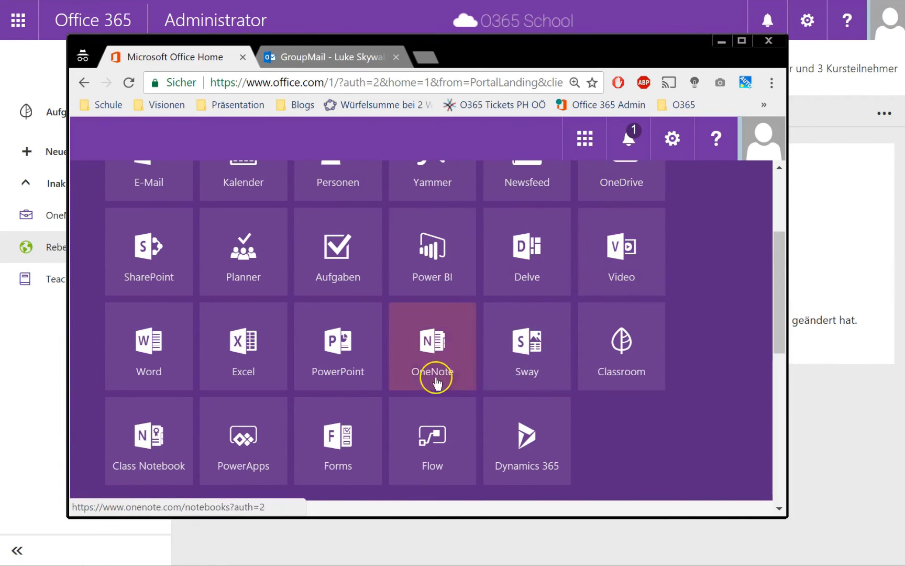
click(595, 348)
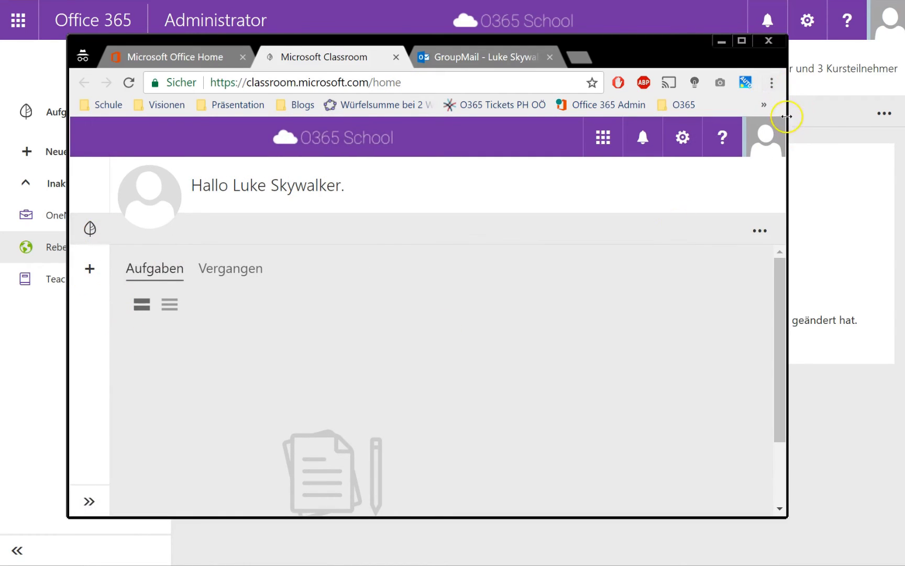
Widen the student's window, expand its empty course sidebar, then move it aside for the teacher's window.
drag(787, 116, 889, 115)
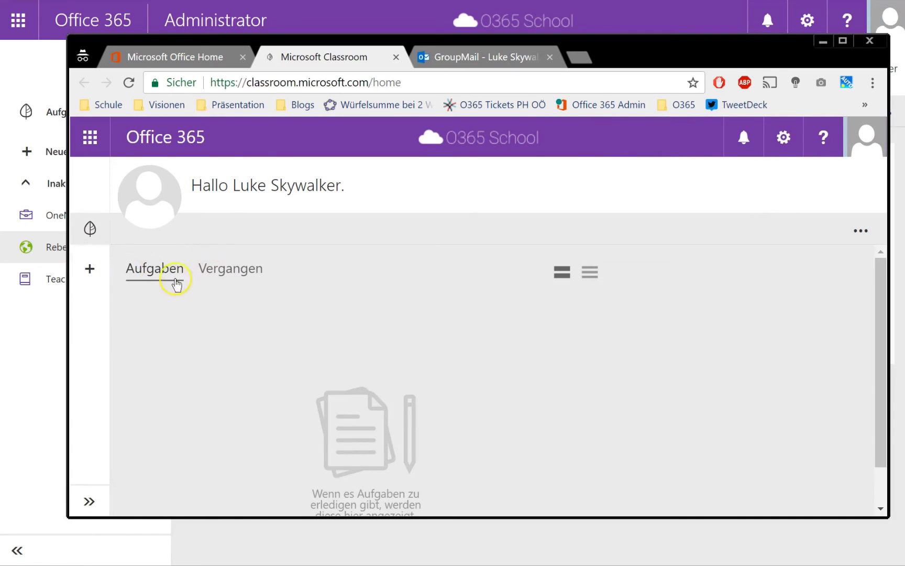
click(90, 502)
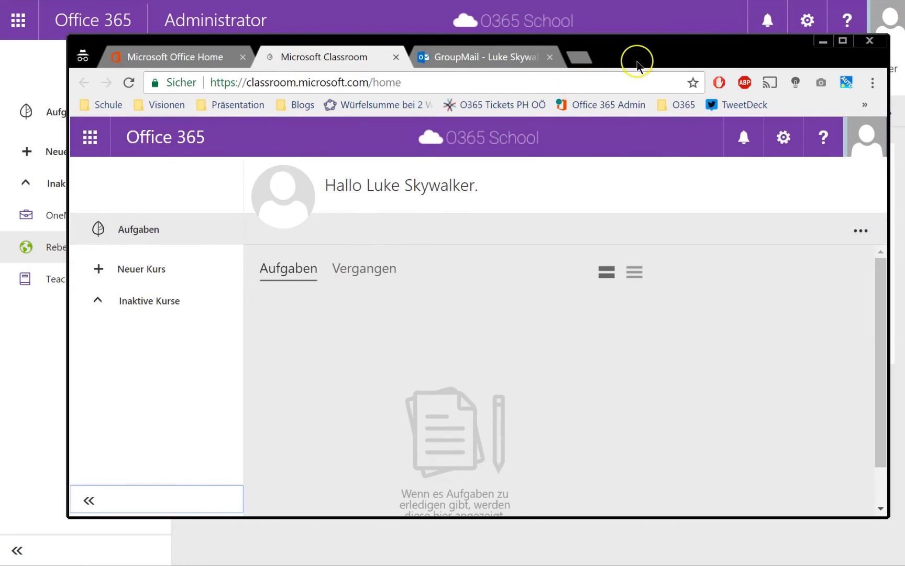
drag(648, 58, 904, 62)
As the teacher, activate Rebellen-Kurs from its Verwalten settings.
click(66, 256)
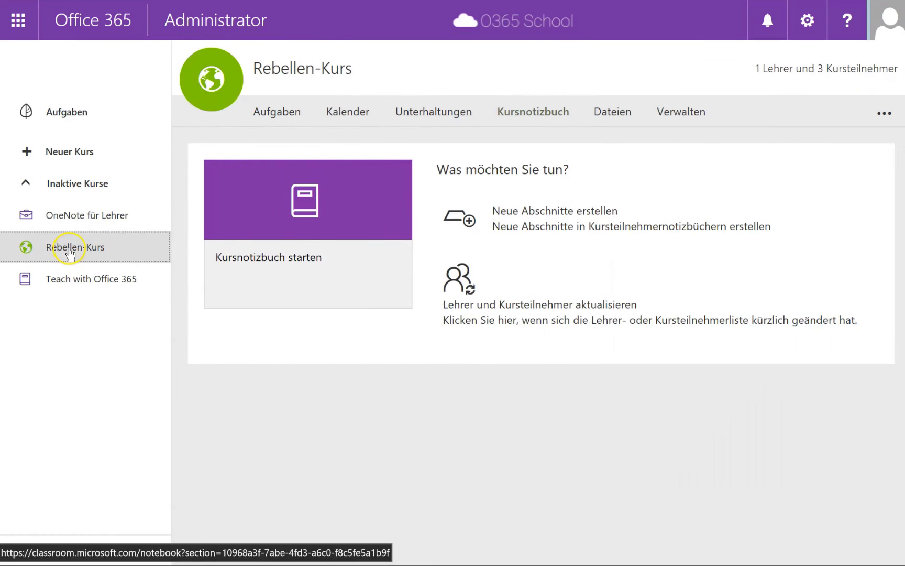
click(885, 121)
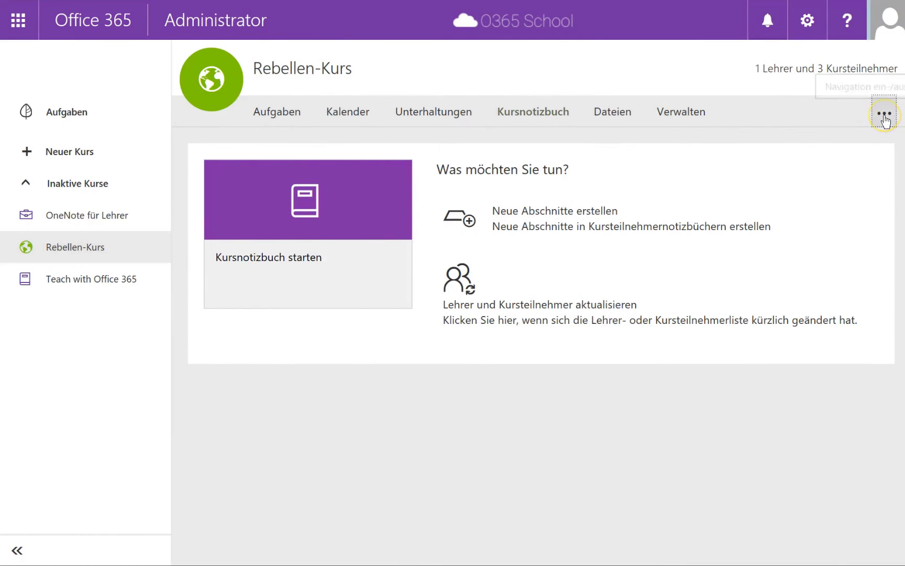
click(832, 69)
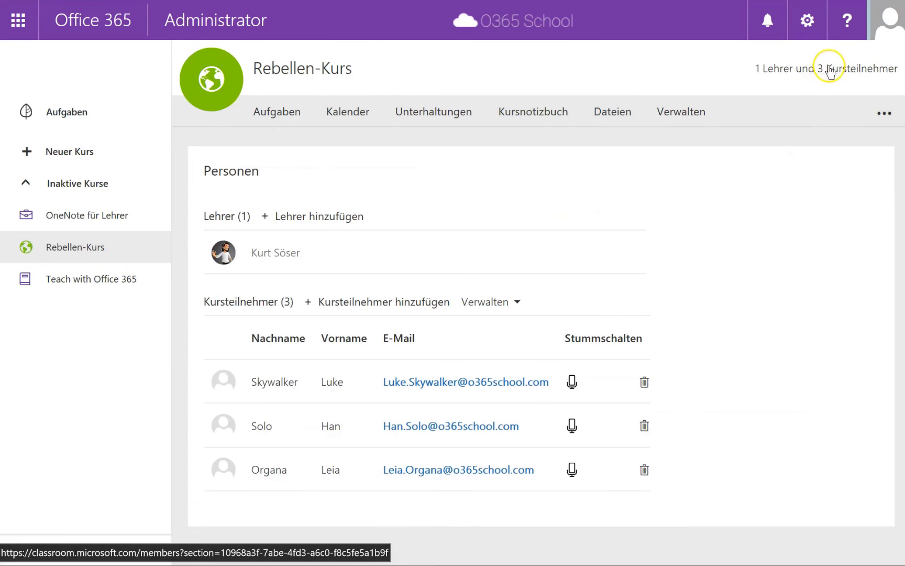
click(691, 118)
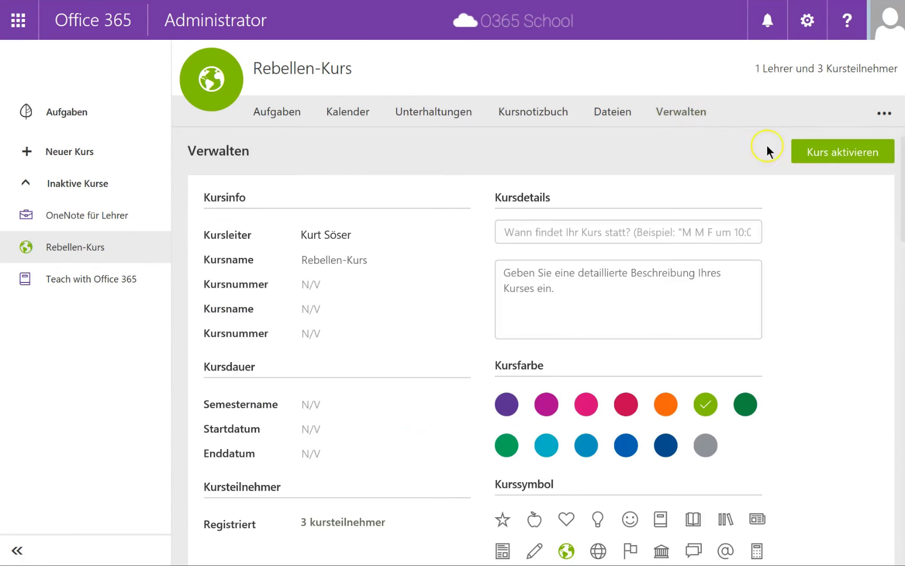
click(808, 152)
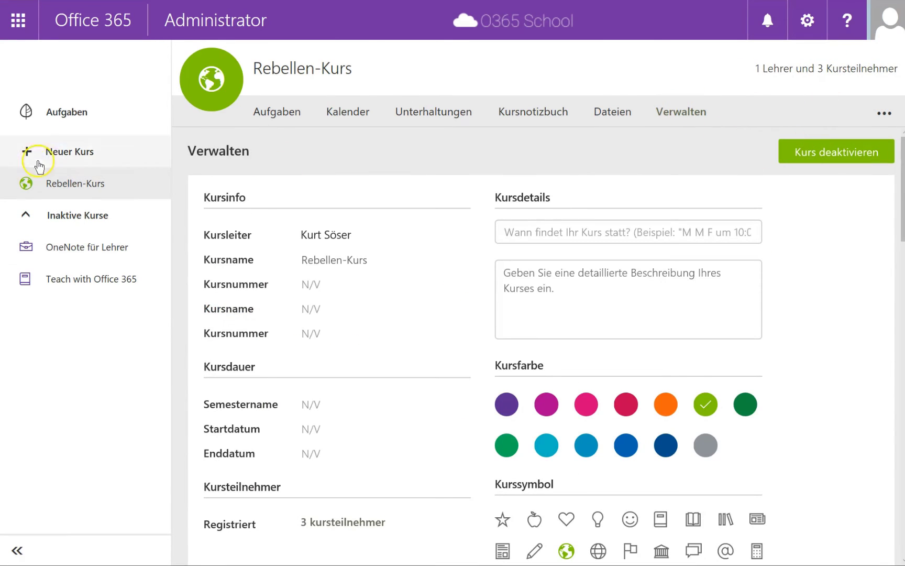
Reload the student's Classroom home page and open Rebellen-Kurs from the sidebar.
key(alt+Tab)
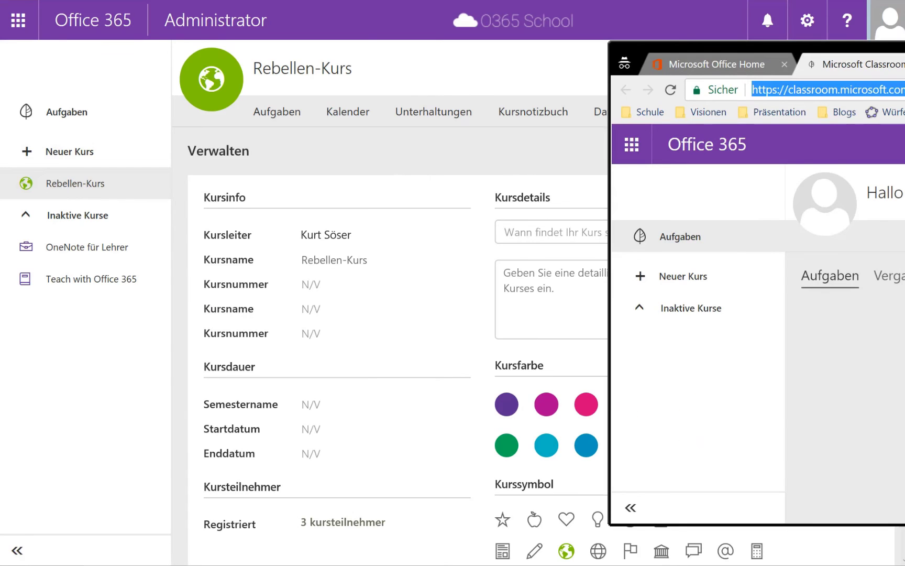
drag(891, 48, 455, 50)
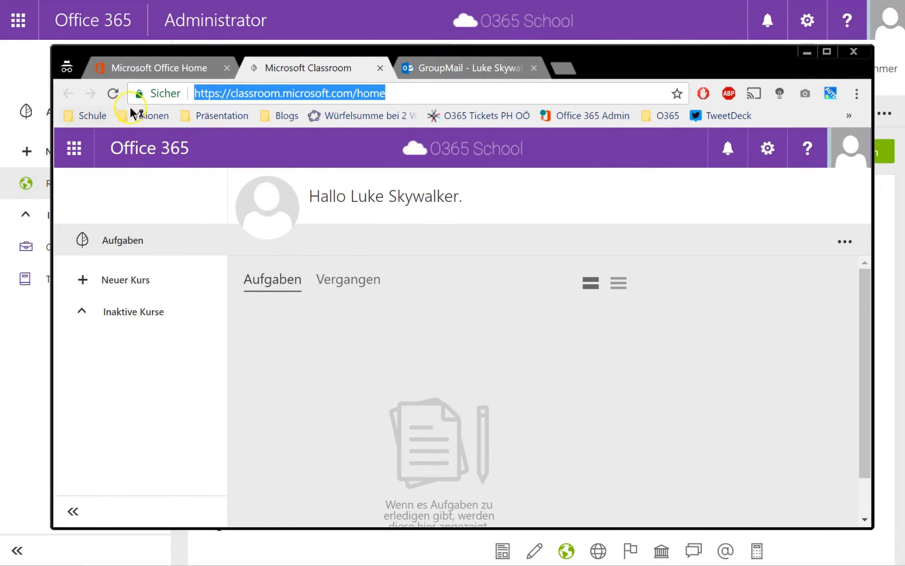
click(115, 93)
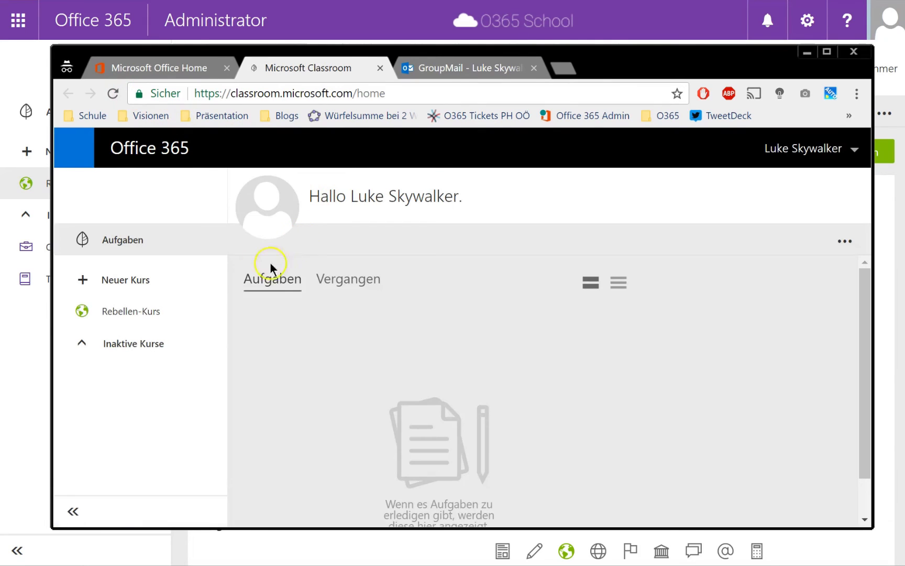
click(120, 310)
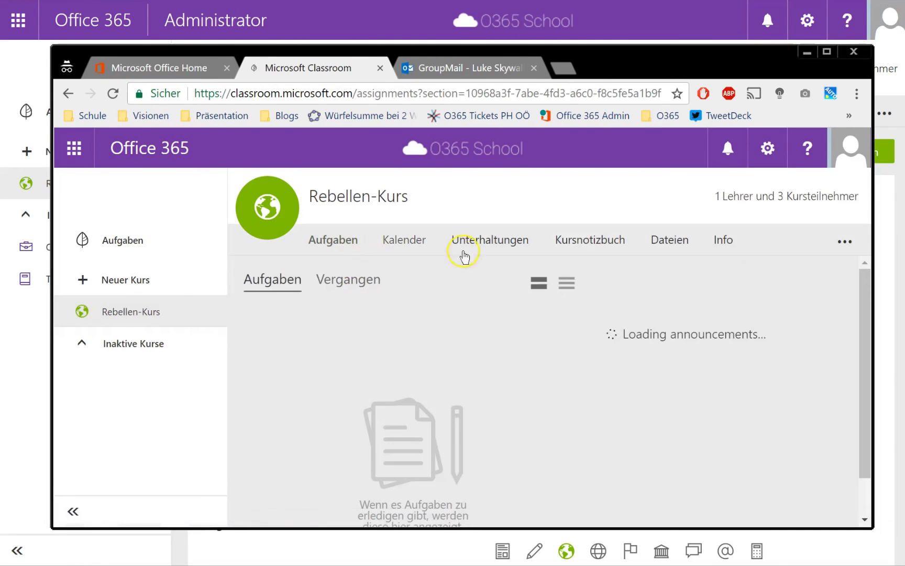
Move the student's window aside to reveal the teacher's Verwalten page.
drag(865, 328, 865, 347)
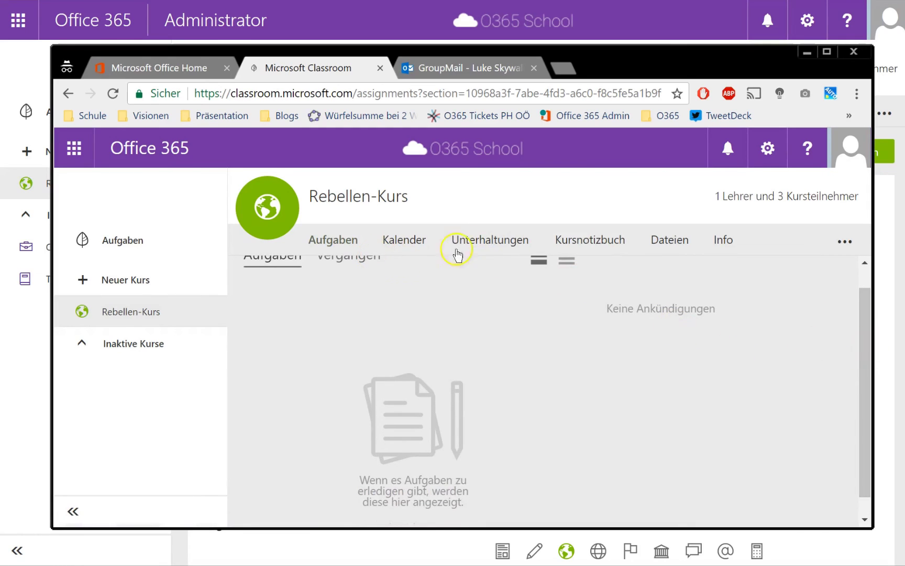
drag(866, 324, 866, 304)
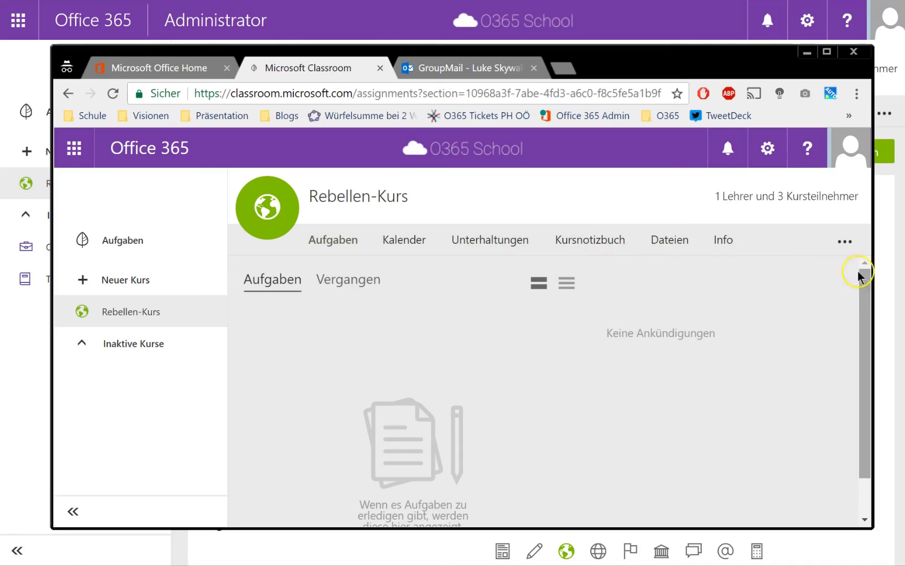
drag(869, 283, 826, 268)
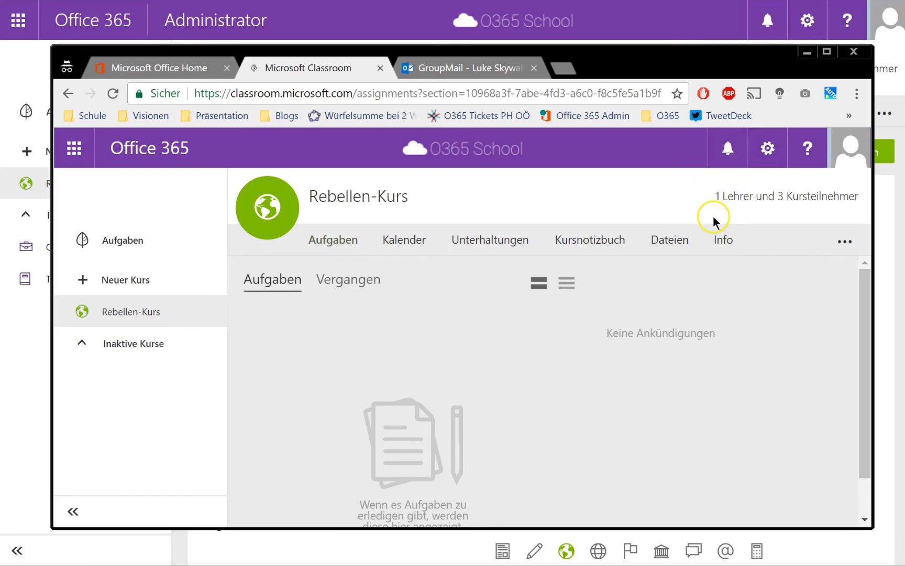
drag(731, 55, 904, 65)
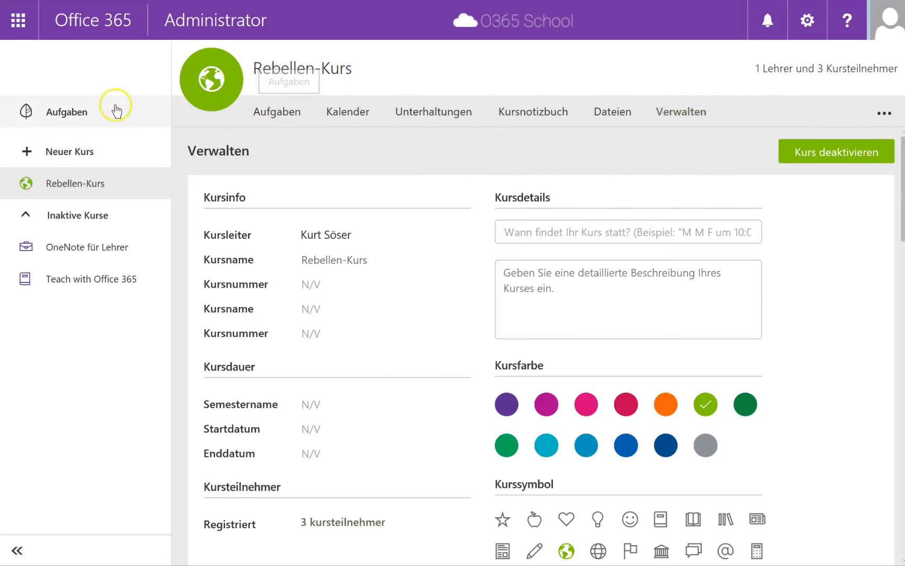
Use 'Kurs deaktivieren' on the Verwalten page to deactivate Rebellen-Kurs.
click(854, 157)
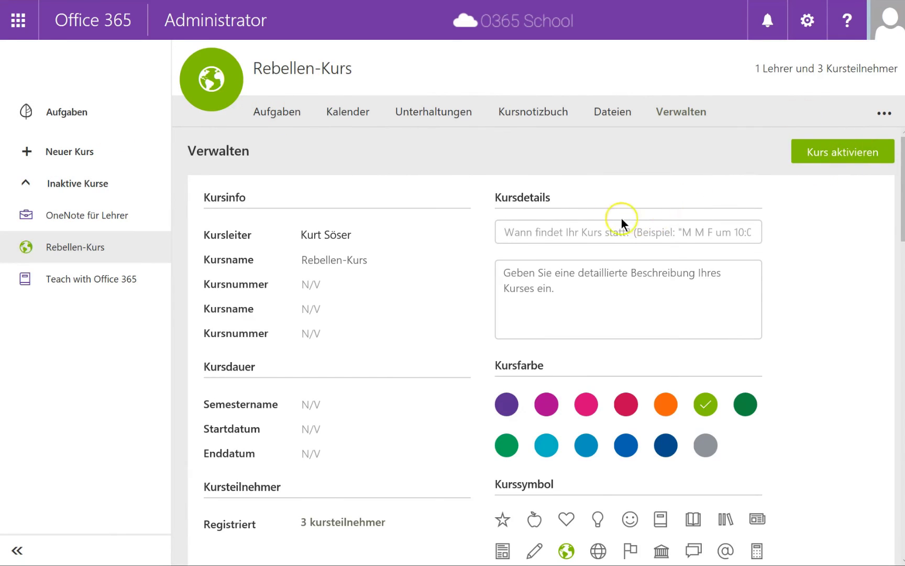